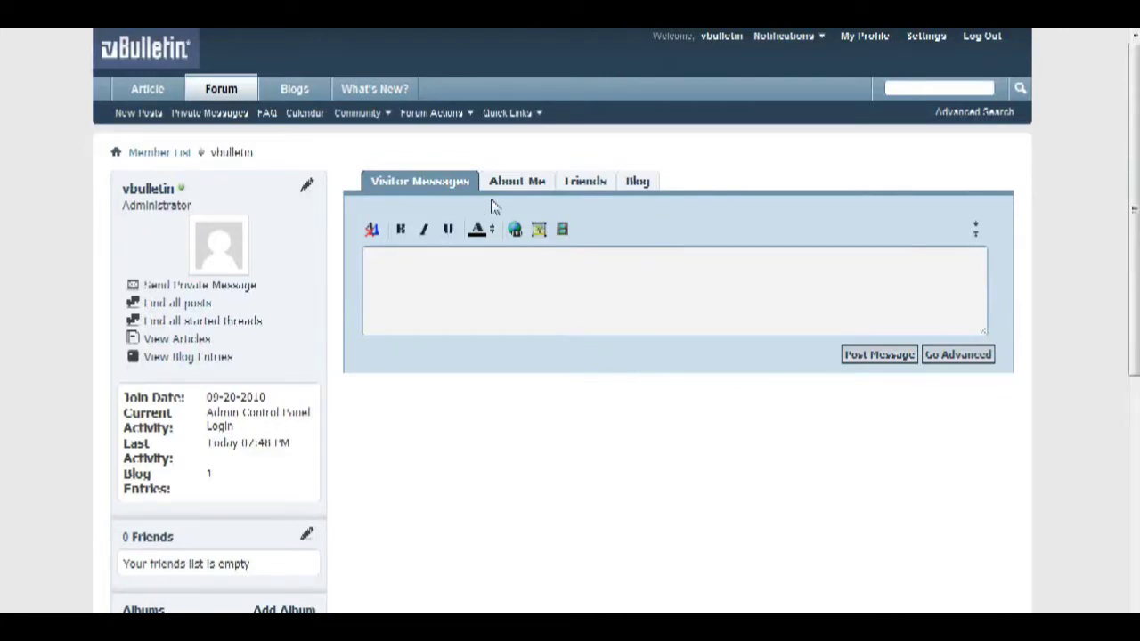
# Show the member's About Me tab and edit the Biography, Location and Interests entries
pyautogui.click(515, 183)
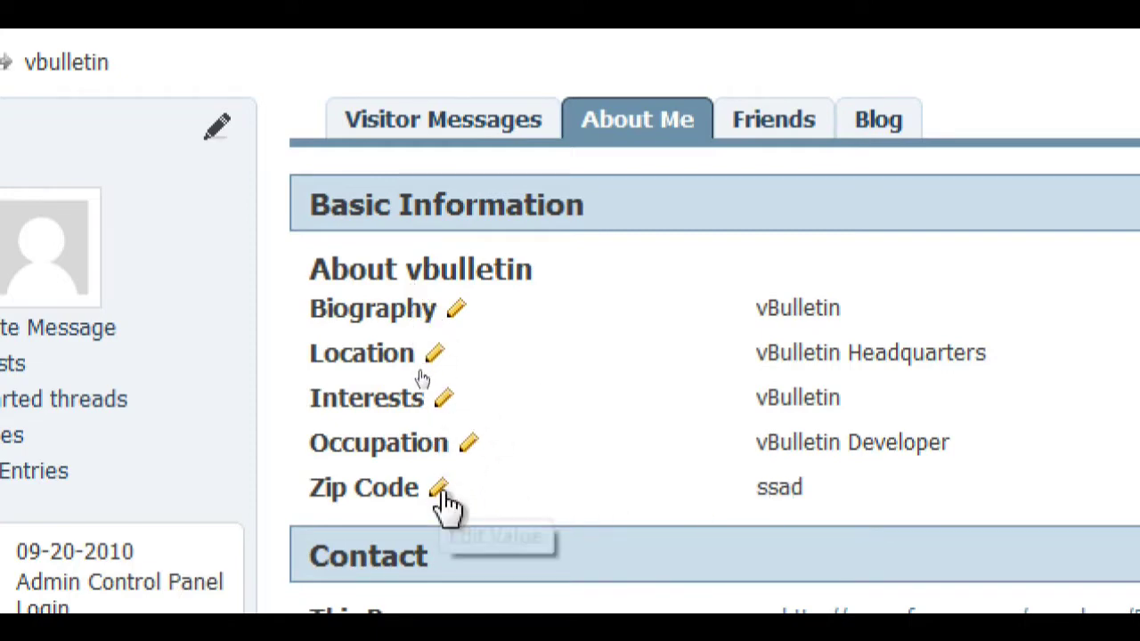
pyautogui.click(458, 312)
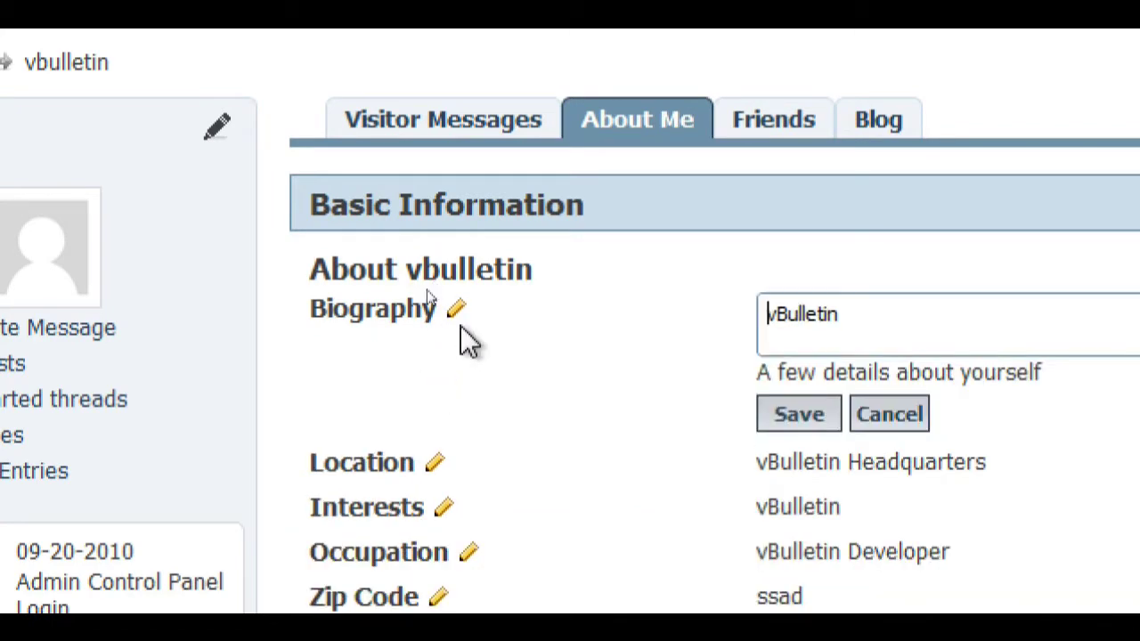
pyautogui.click(435, 463)
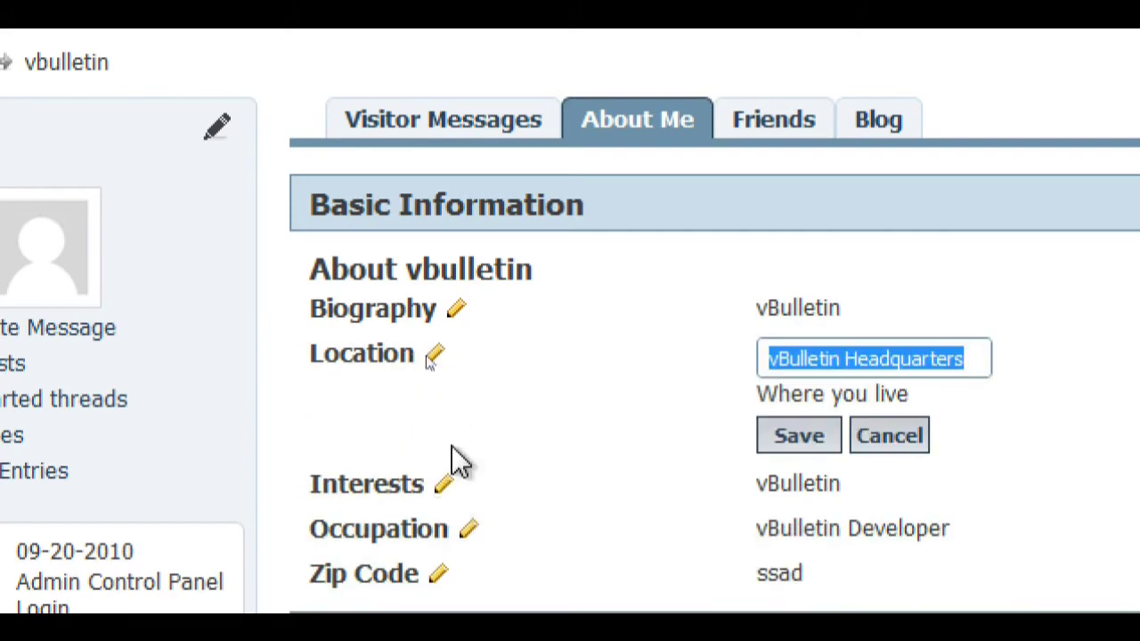
pyautogui.click(454, 484)
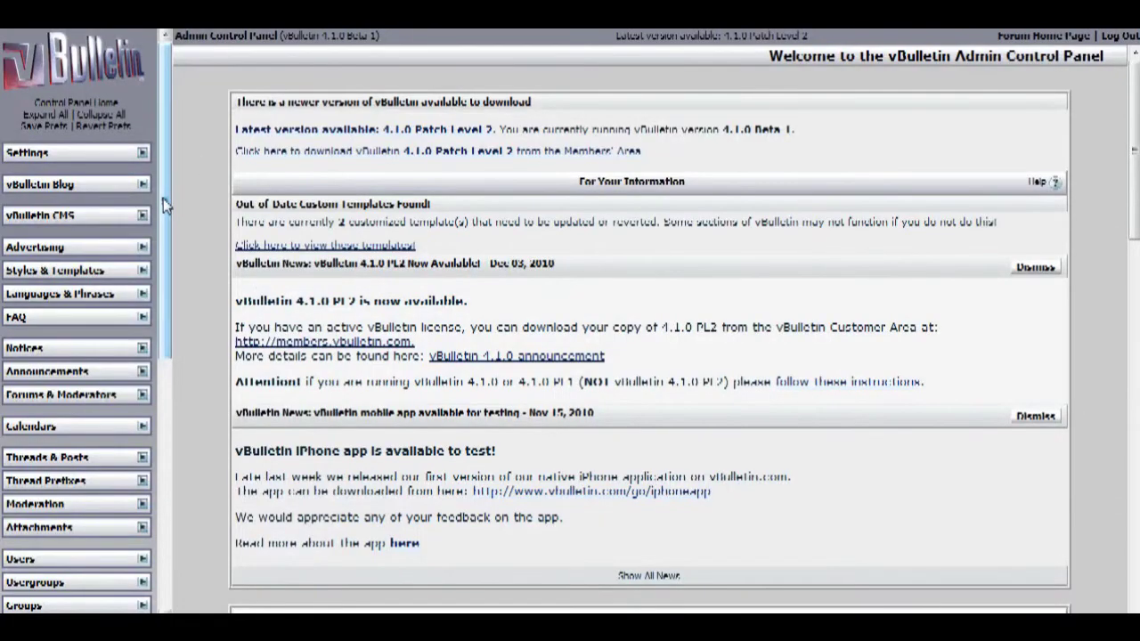
# Add a new User Profile Field of type Single-Selection Menu and continue to its settings
pyautogui.moveTo(163, 197); pyautogui.dragTo(169, 335)
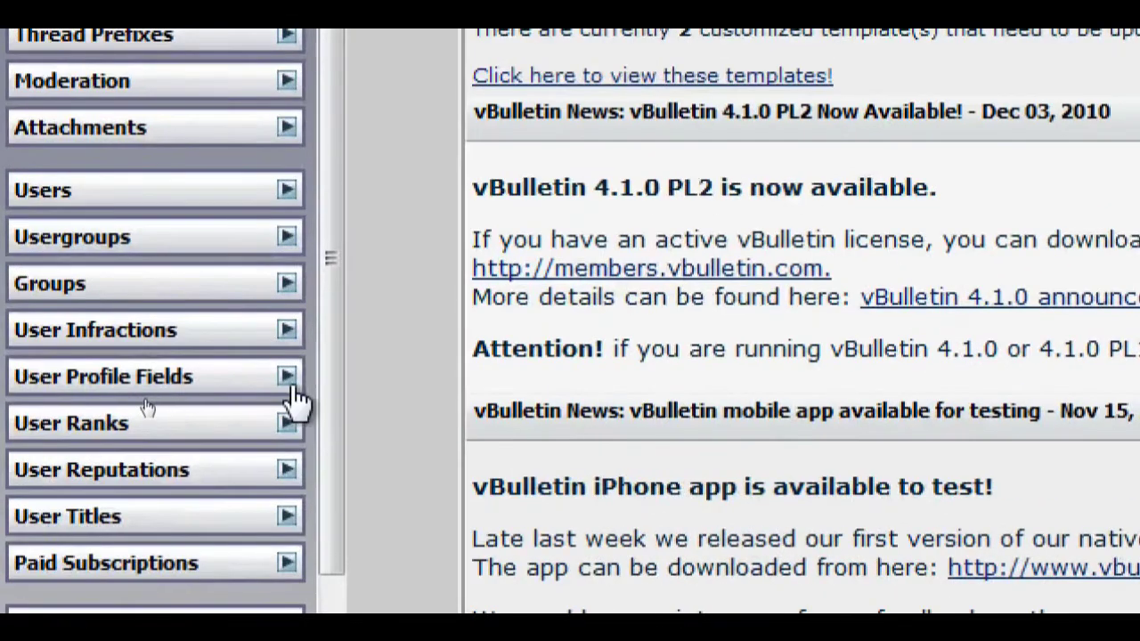
pyautogui.click(144, 395)
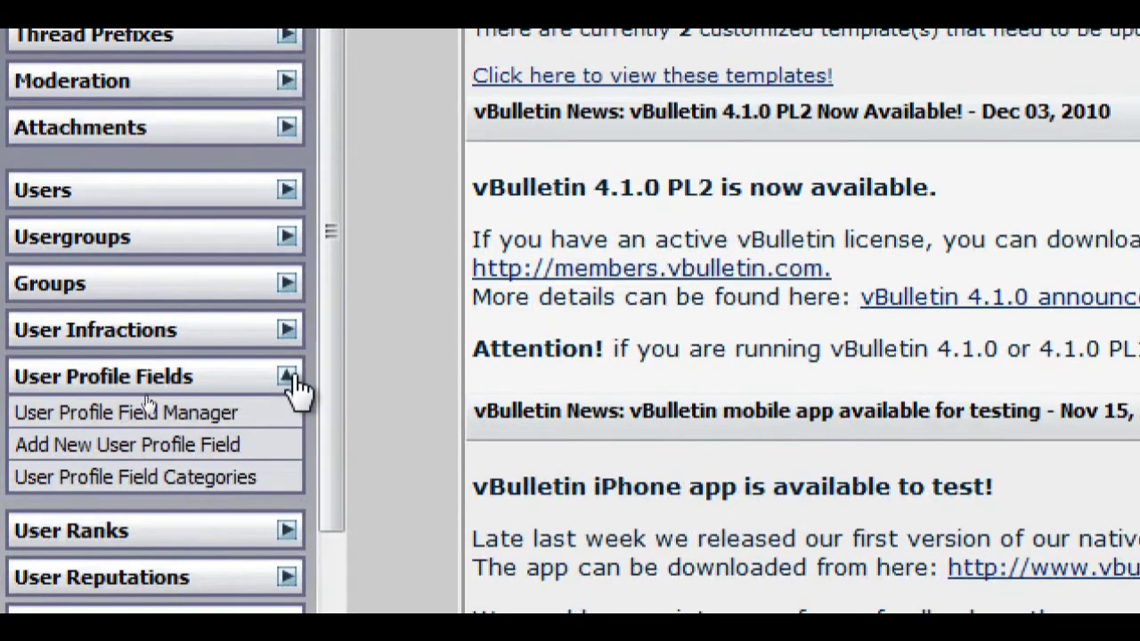
pyautogui.click(261, 444)
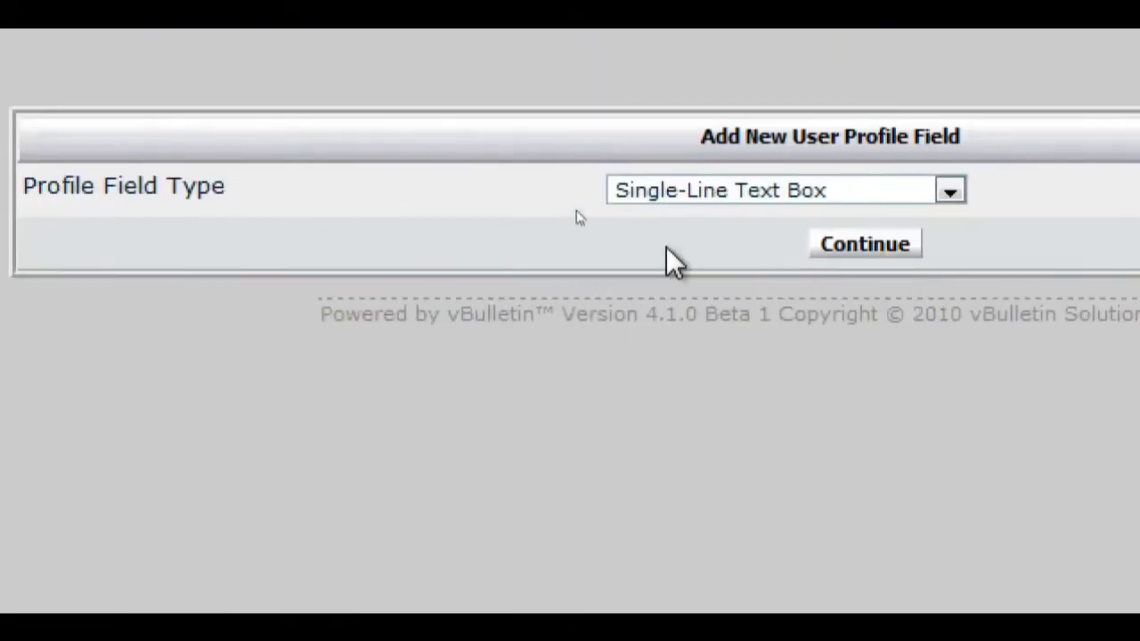
pyautogui.click(759, 190)
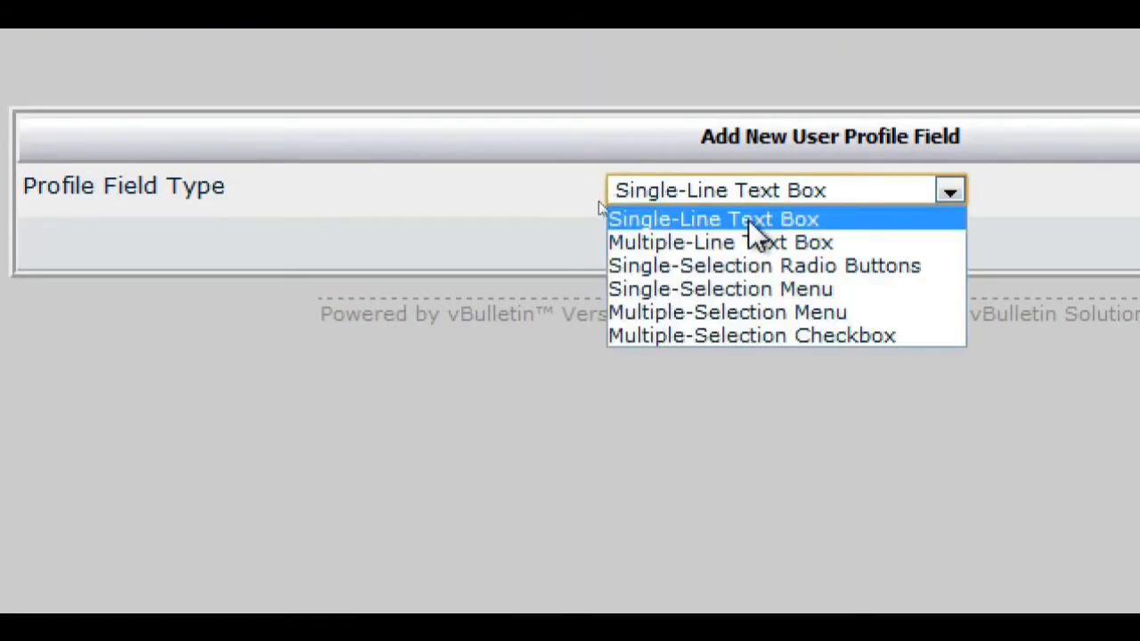
pyautogui.click(744, 288)
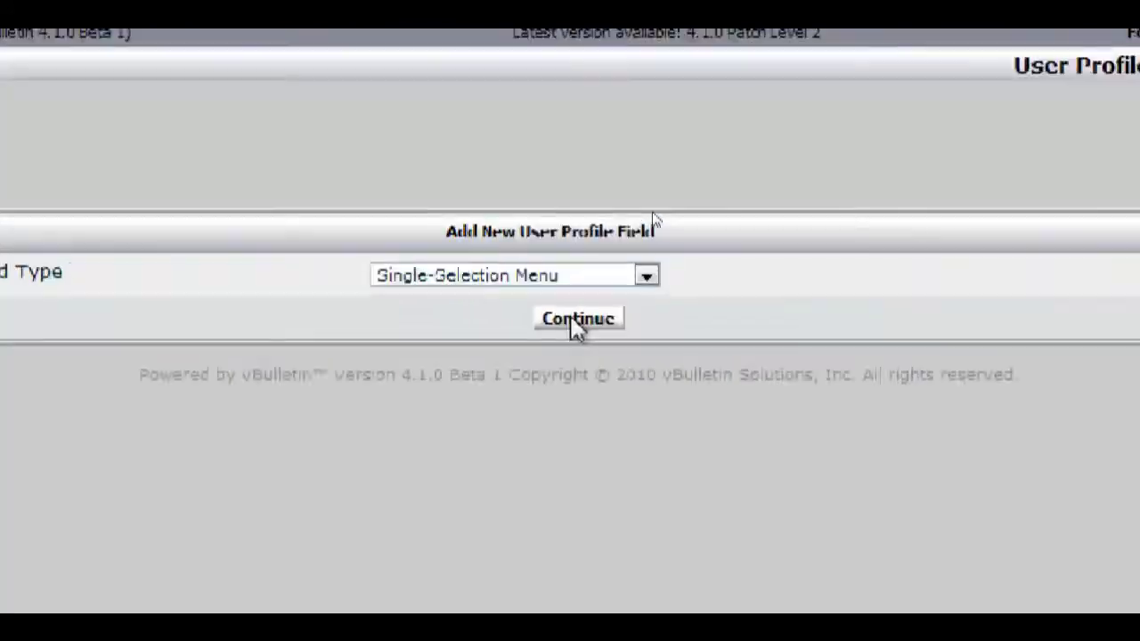
pyautogui.click(567, 320)
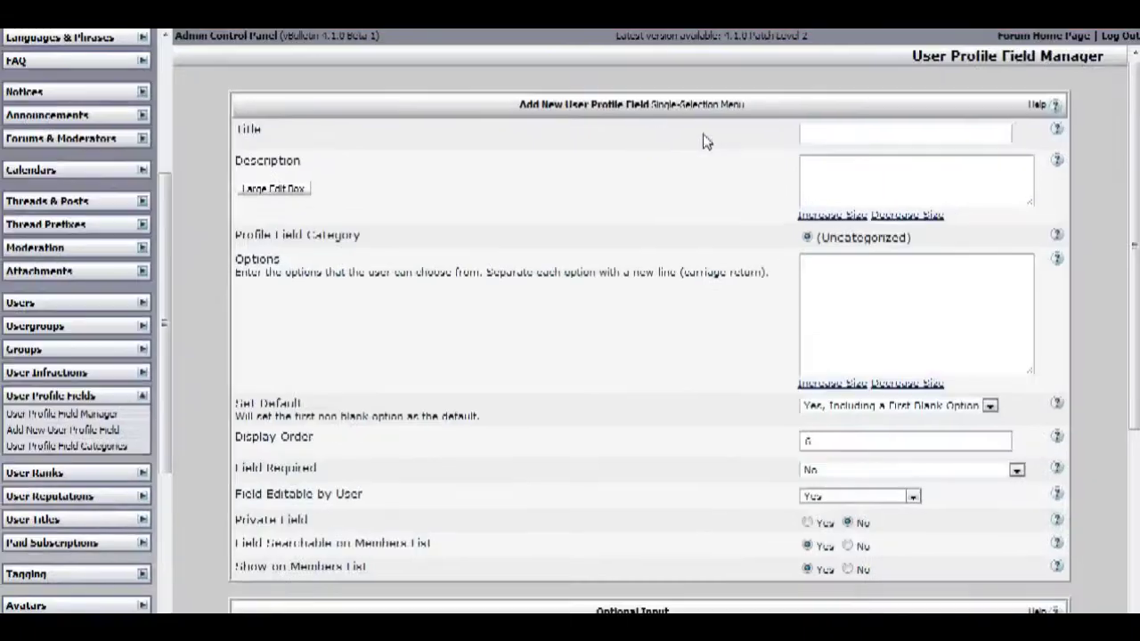
# Enter the title 'Gender' and the description 'Choose Your Gender'
pyautogui.click(833, 140)
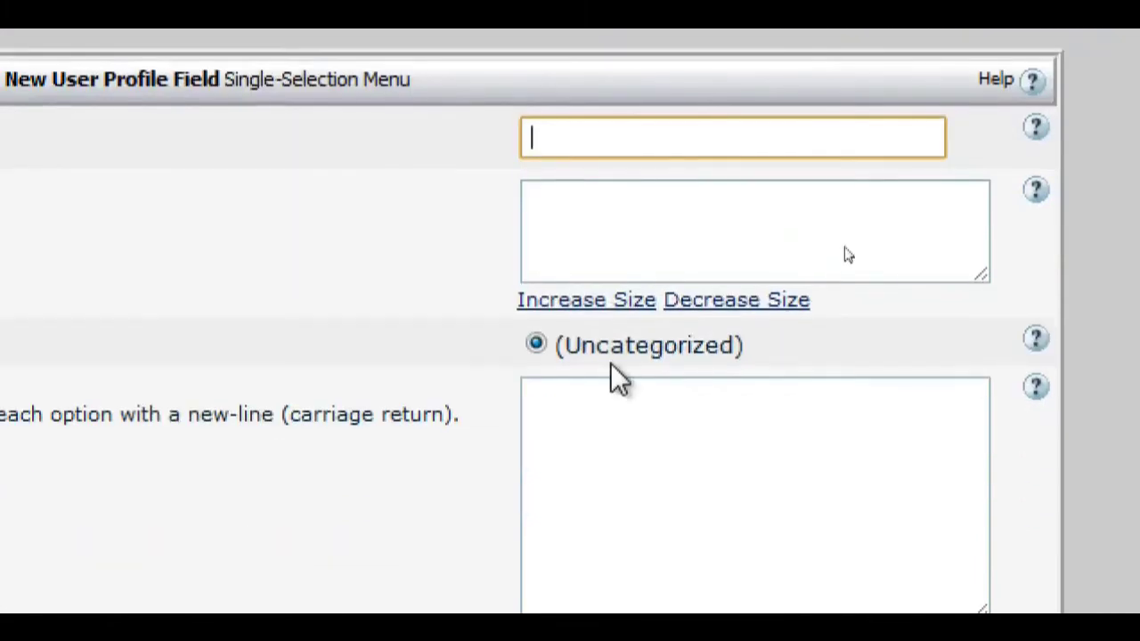
pyautogui.write('Gender')
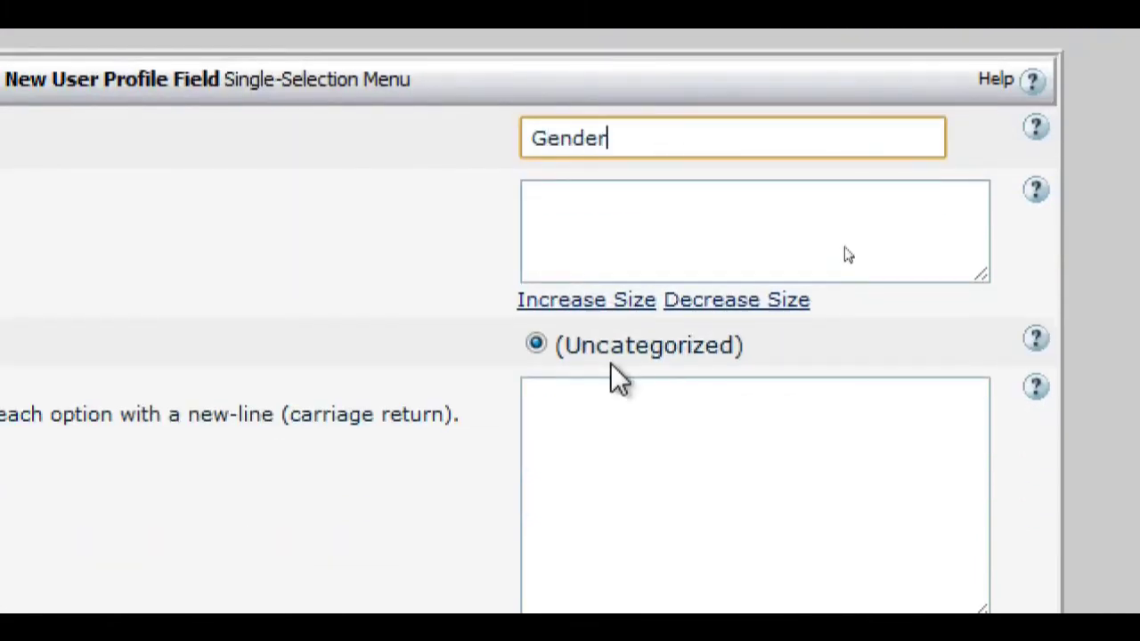
pyautogui.click(783, 194)
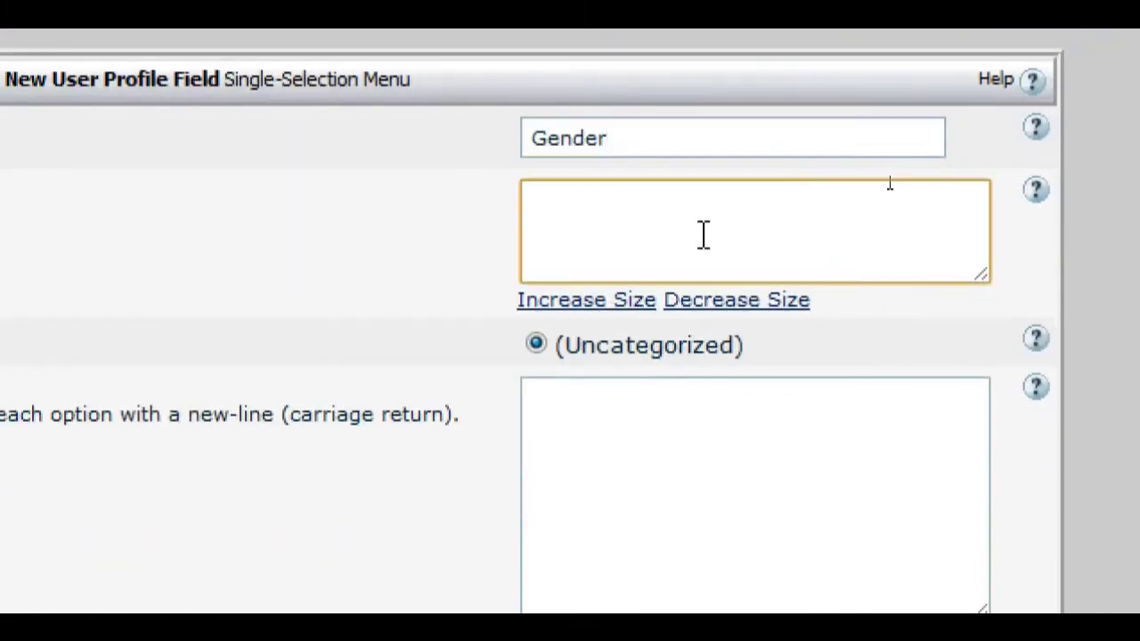
pyautogui.write('Choose ')
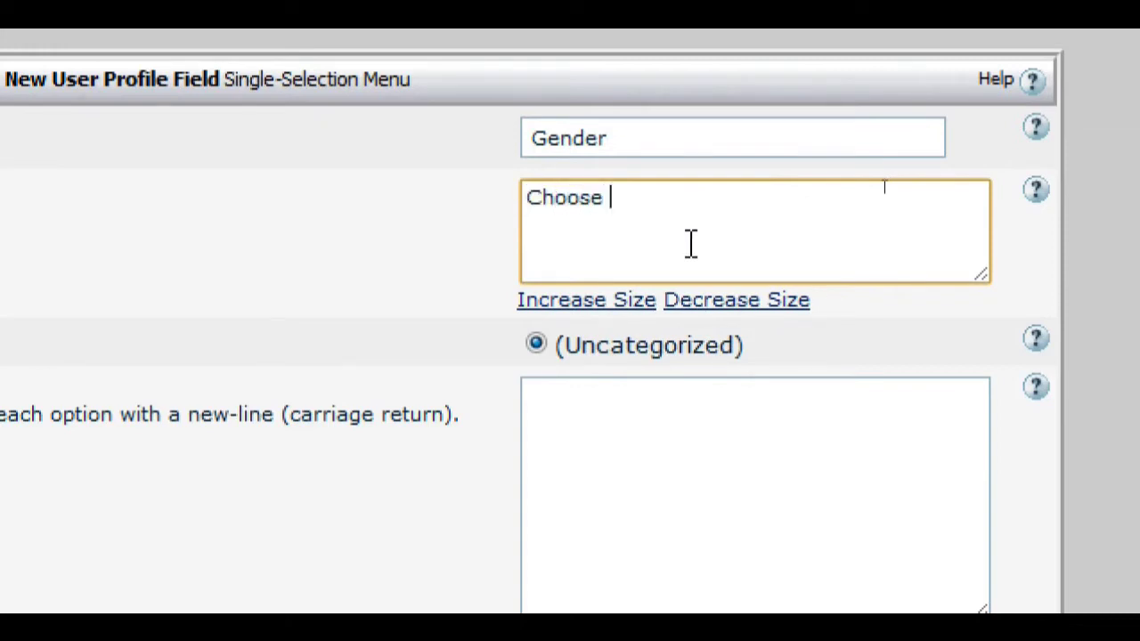
pyautogui.write('Your Gender')
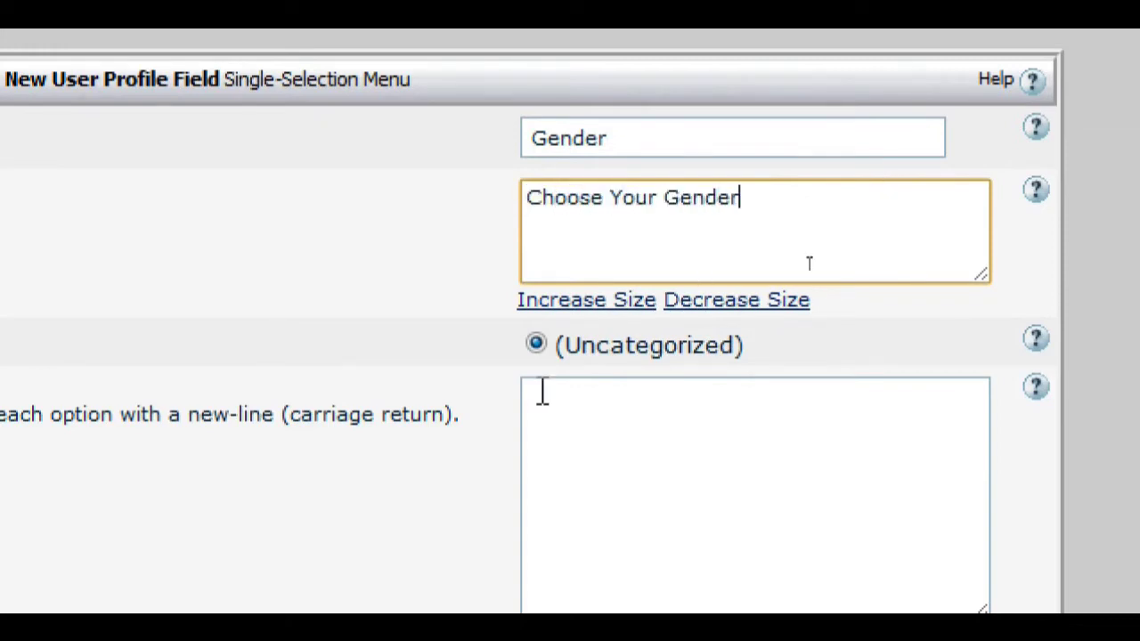
# List the options Male, Female and Neutral, one per line
pyautogui.click(528, 458)
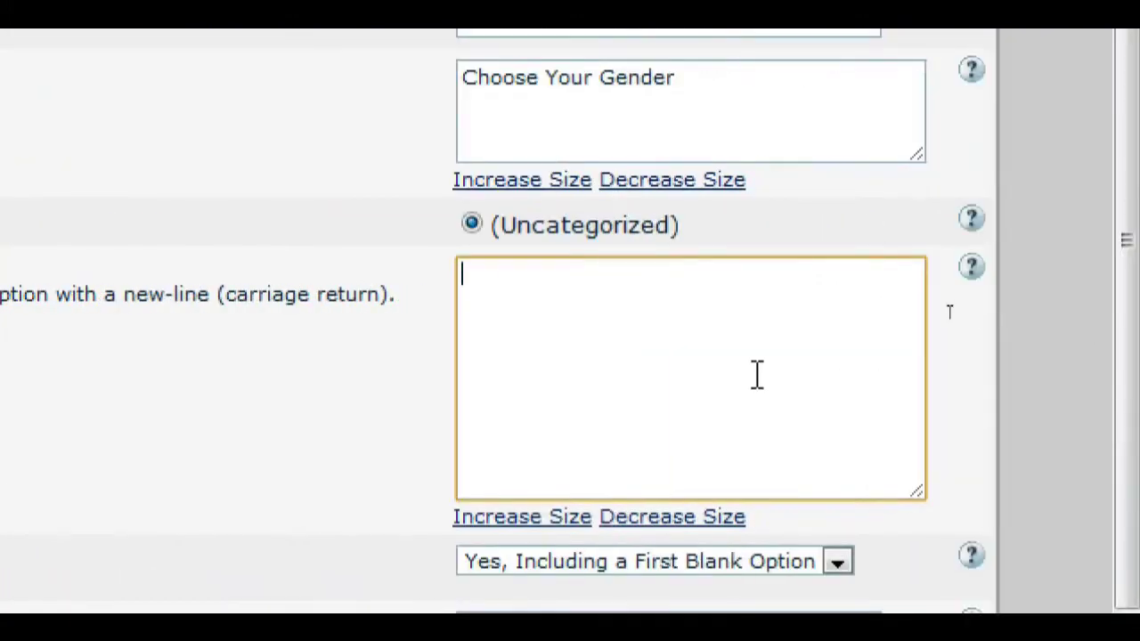
pyautogui.write('Male')
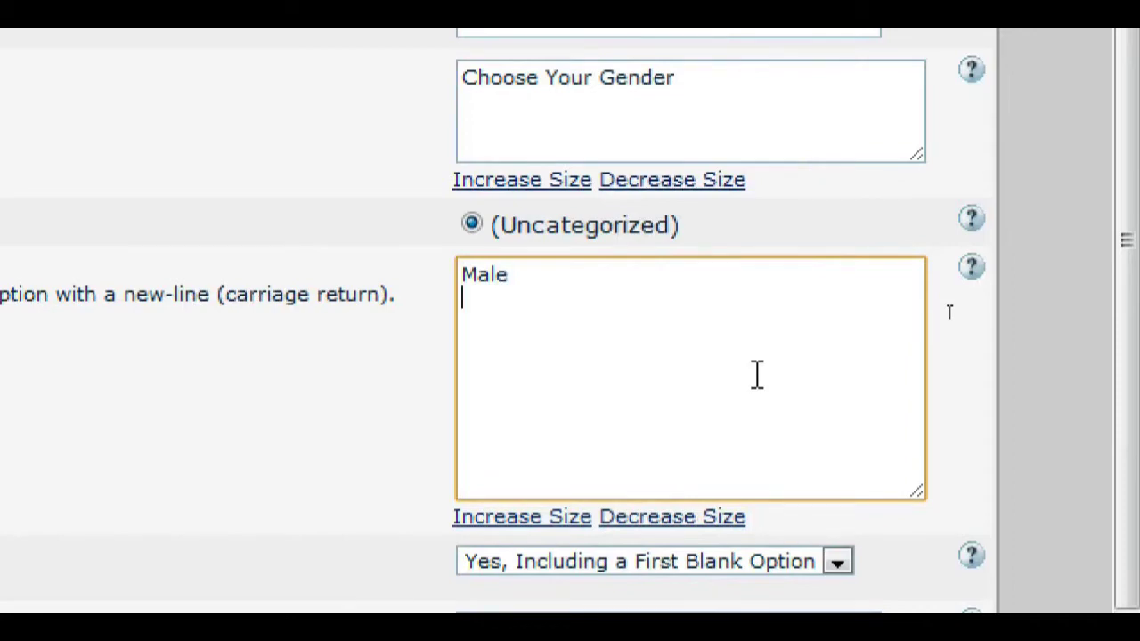
pyautogui.press('Return')
pyautogui.write('F')
pyautogui.write('emale')
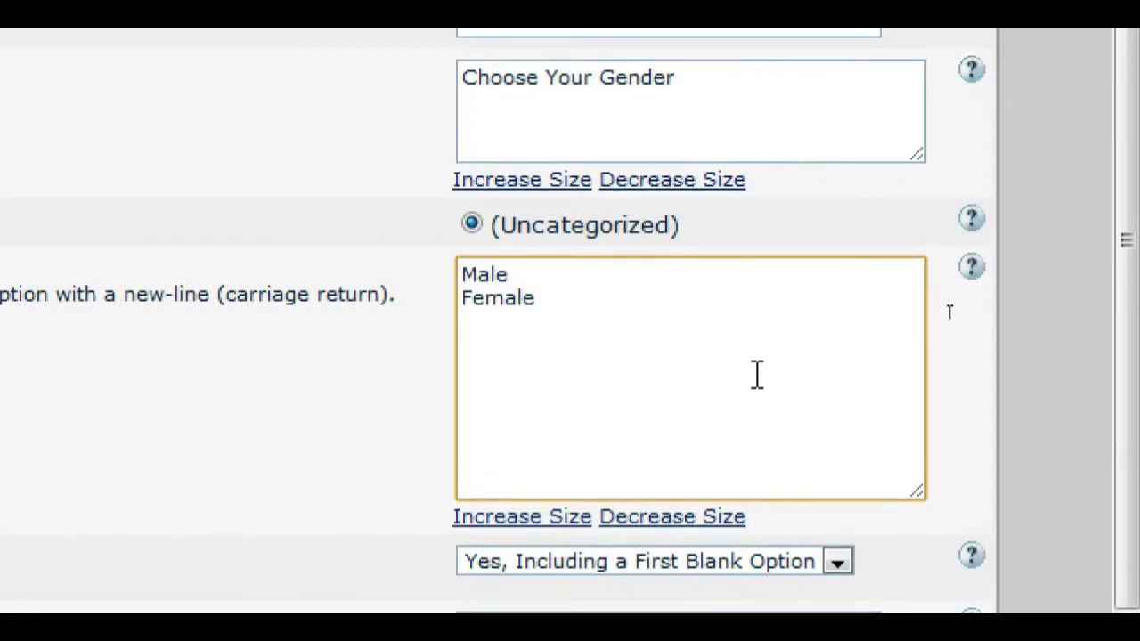
pyautogui.press('Return')
pyautogui.write('Neutr')
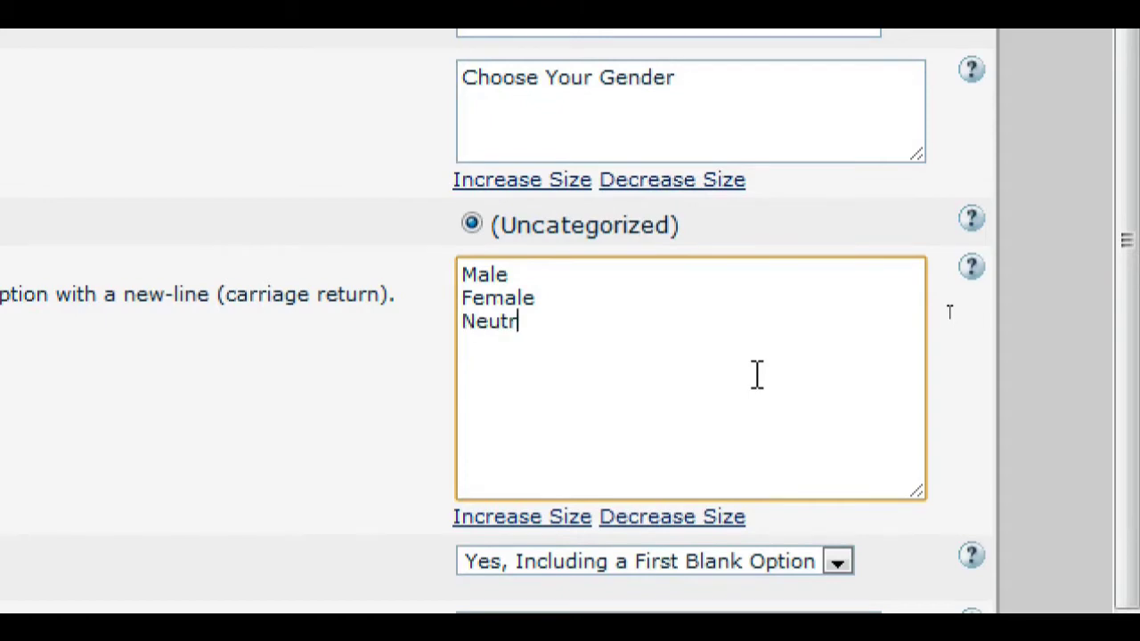
pyautogui.write('al')
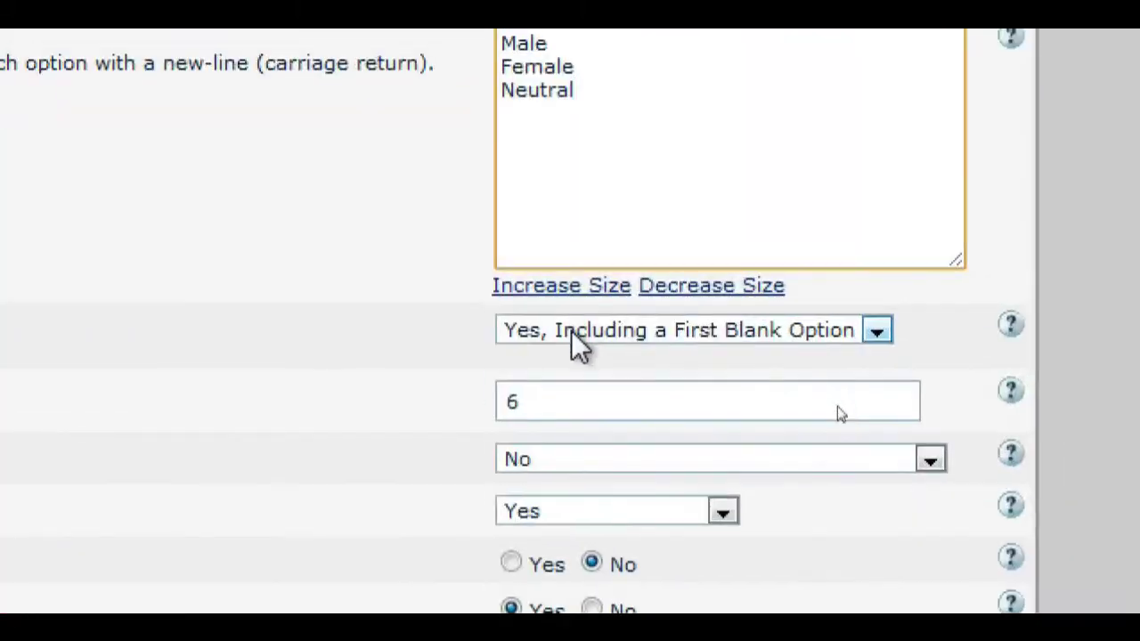
# Keep a blank first default option and require the field at registration and profile updating
pyautogui.click(573, 336)
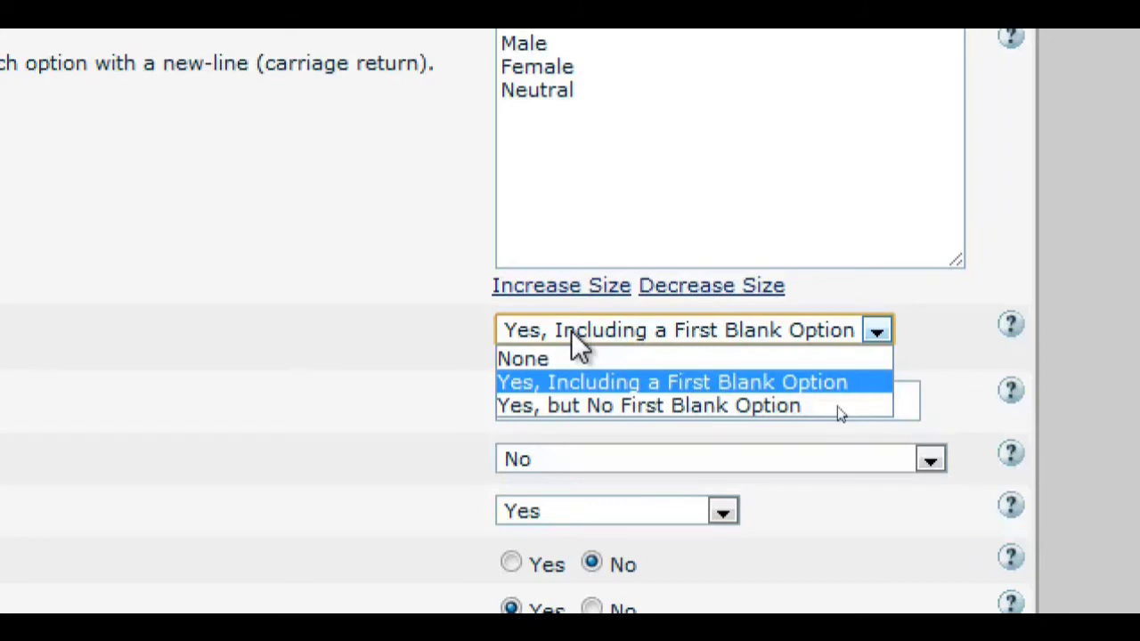
pyautogui.click(579, 347)
pyautogui.click(569, 401)
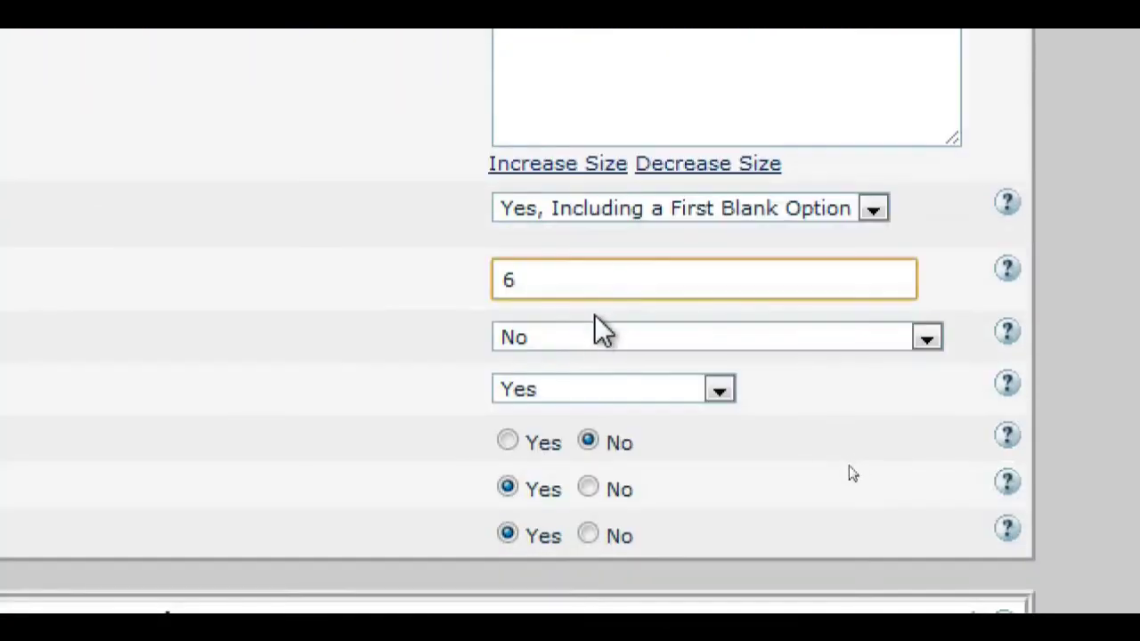
pyautogui.click(587, 331)
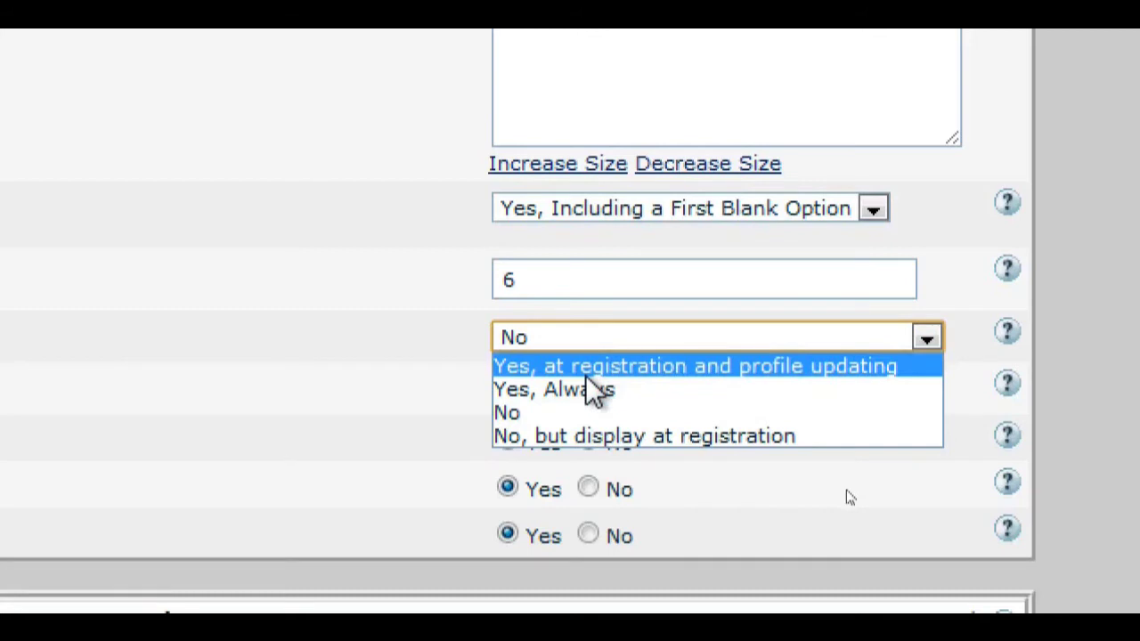
pyautogui.click(585, 375)
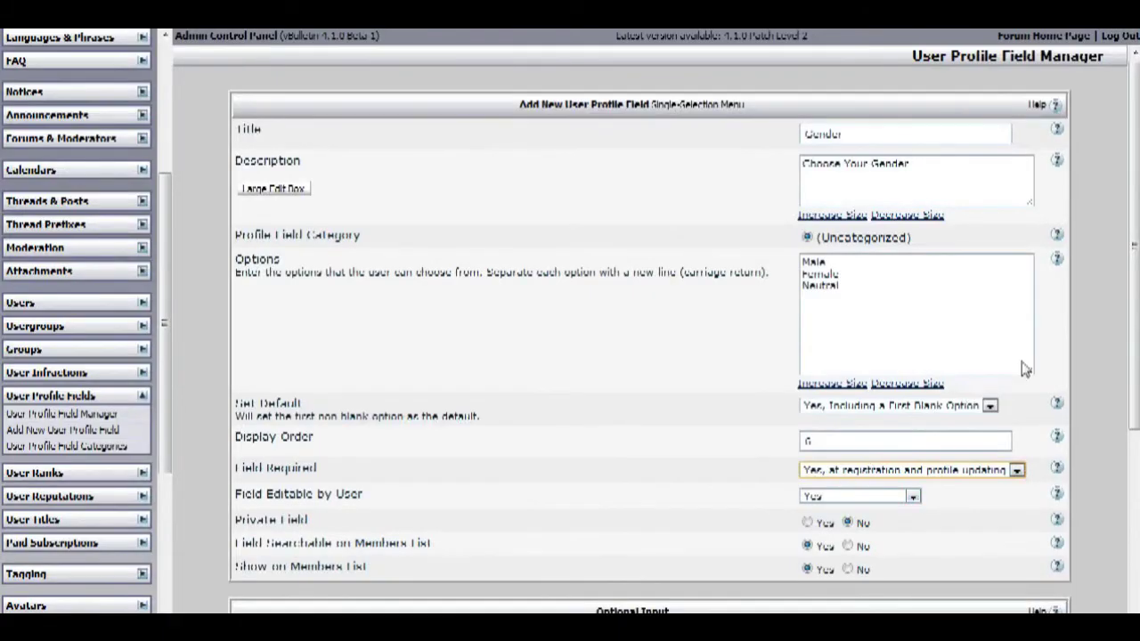
# Keep Display Page set to Edit Profile and save the Gender field
pyautogui.scroll(-3, 1022, 367)
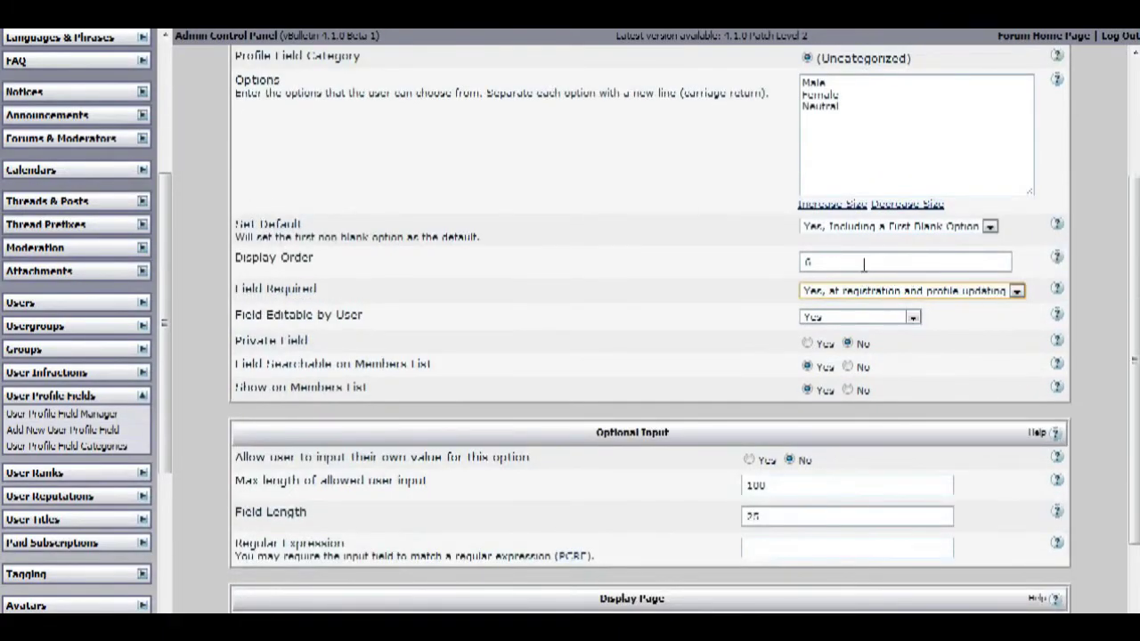
pyautogui.scroll(-2, 860, 311)
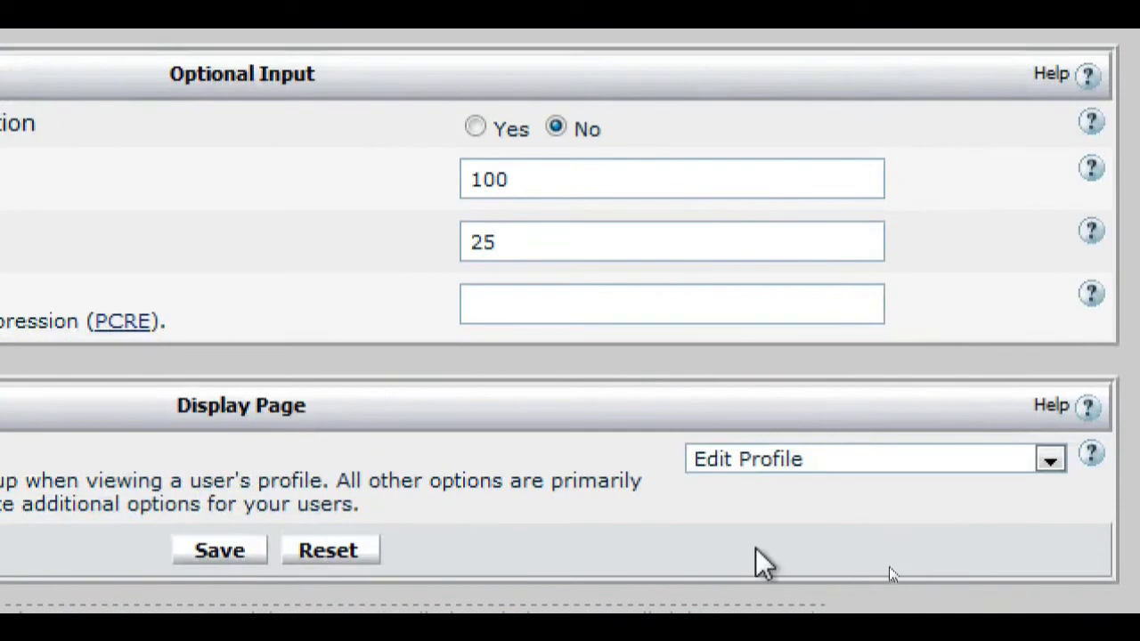
pyautogui.click(736, 459)
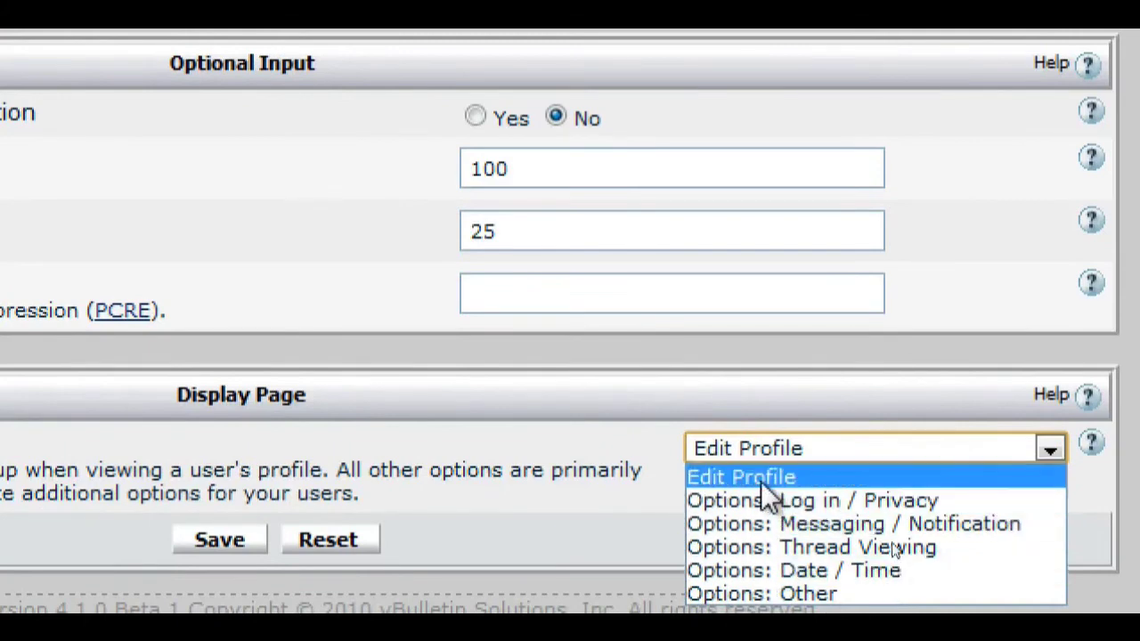
pyautogui.click(762, 482)
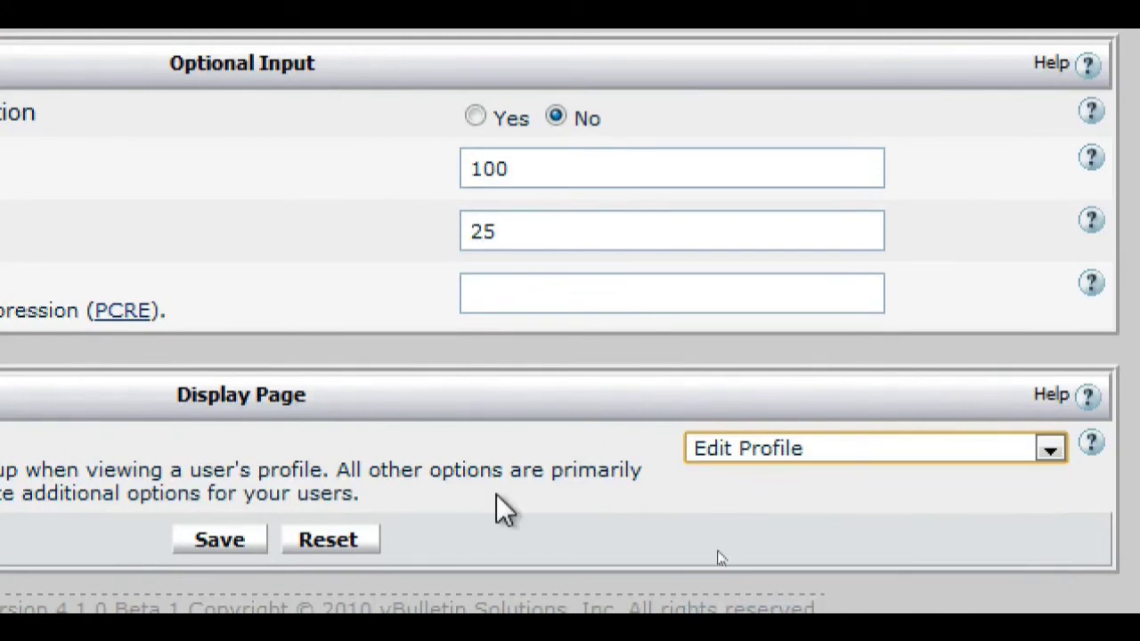
pyautogui.click(219, 539)
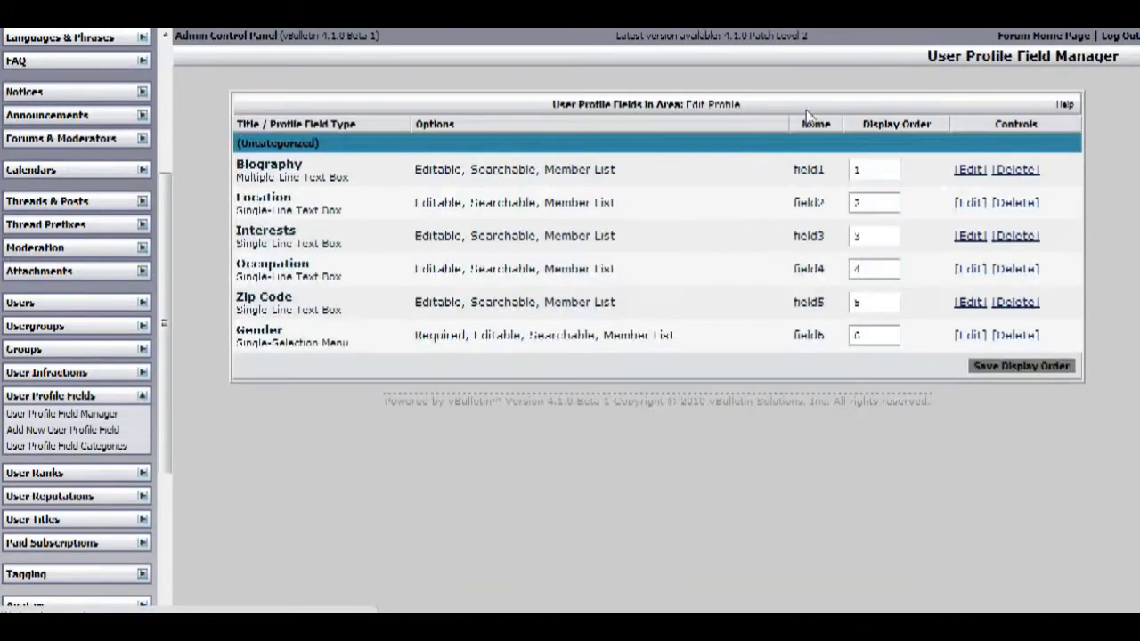
# Go from Forum Home to the member's Settings > Edit Profile page
pyautogui.click(1010, 37)
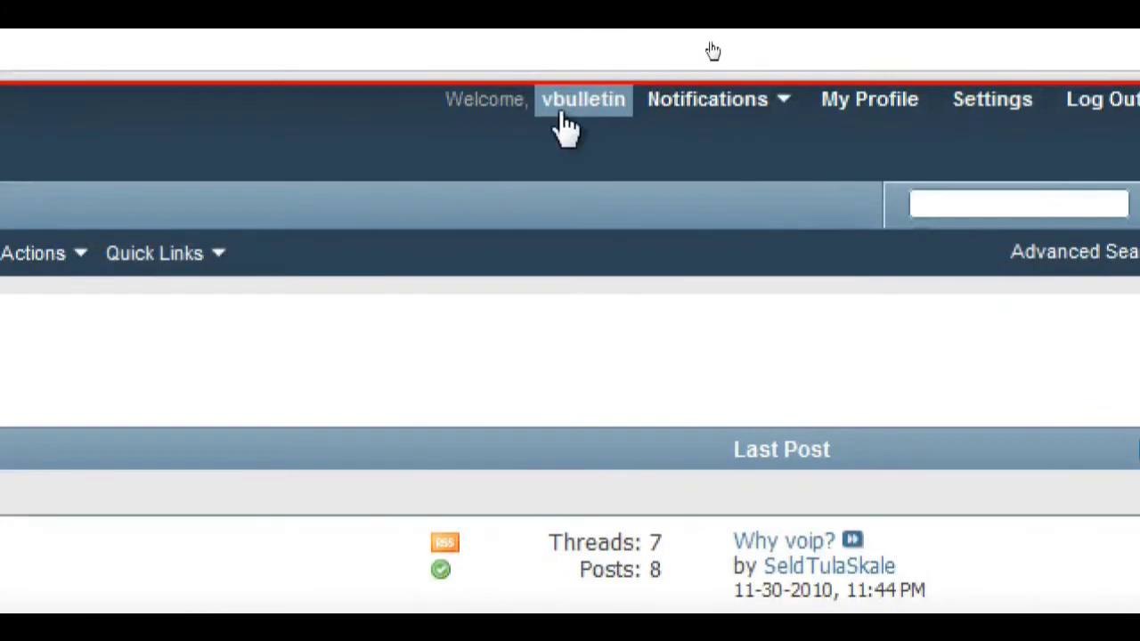
pyautogui.click(564, 116)
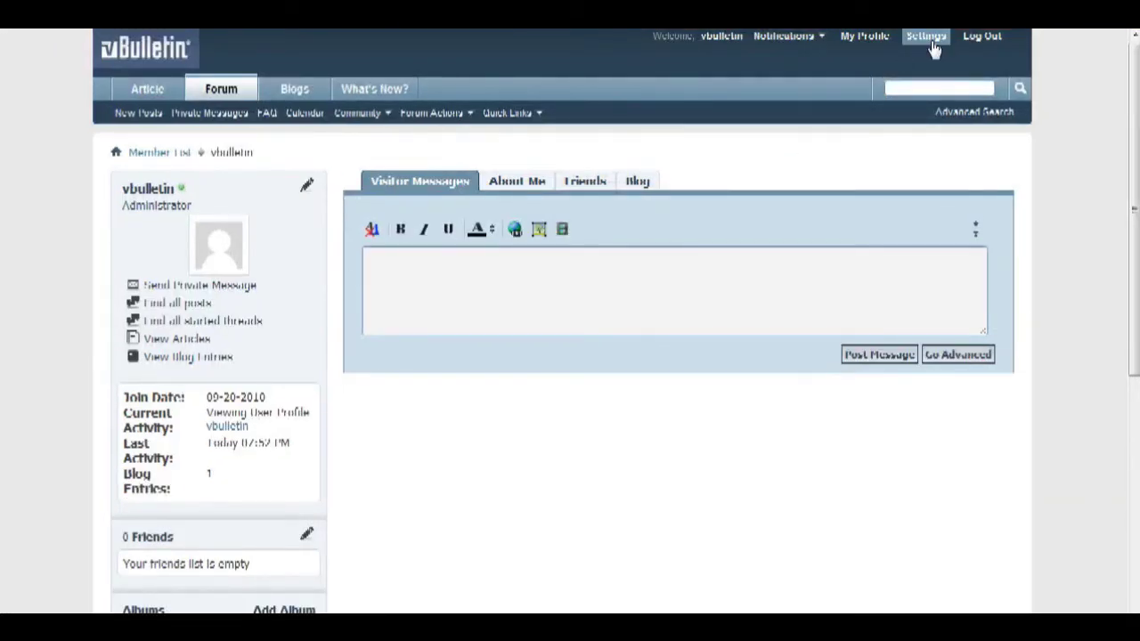
pyautogui.click(928, 38)
pyautogui.scroll(-2, 190, 327)
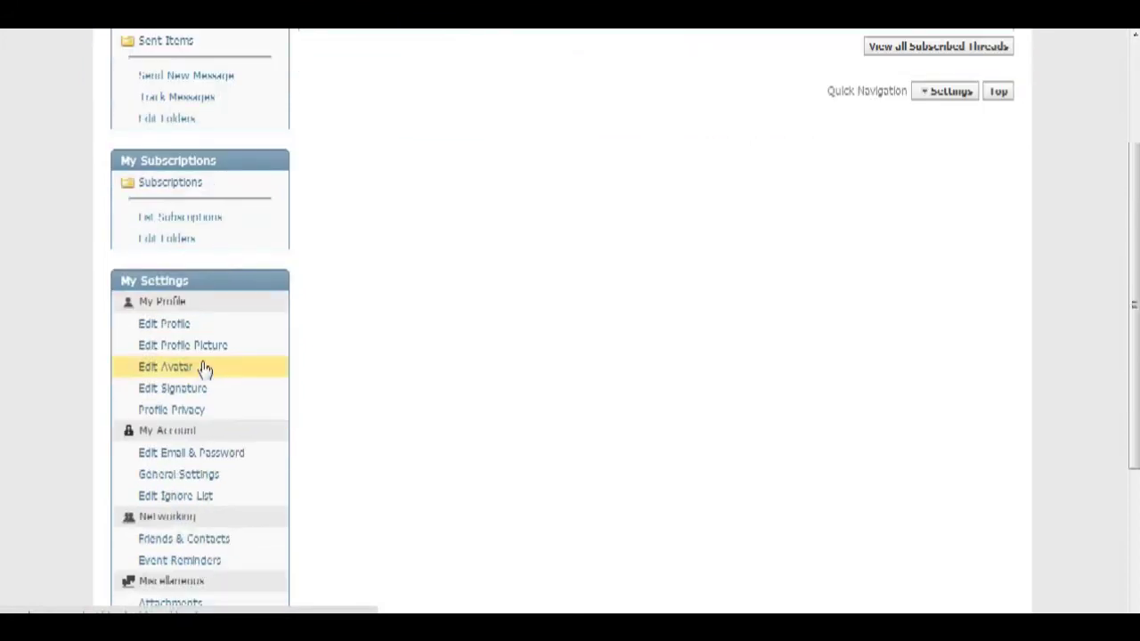
pyautogui.click(201, 329)
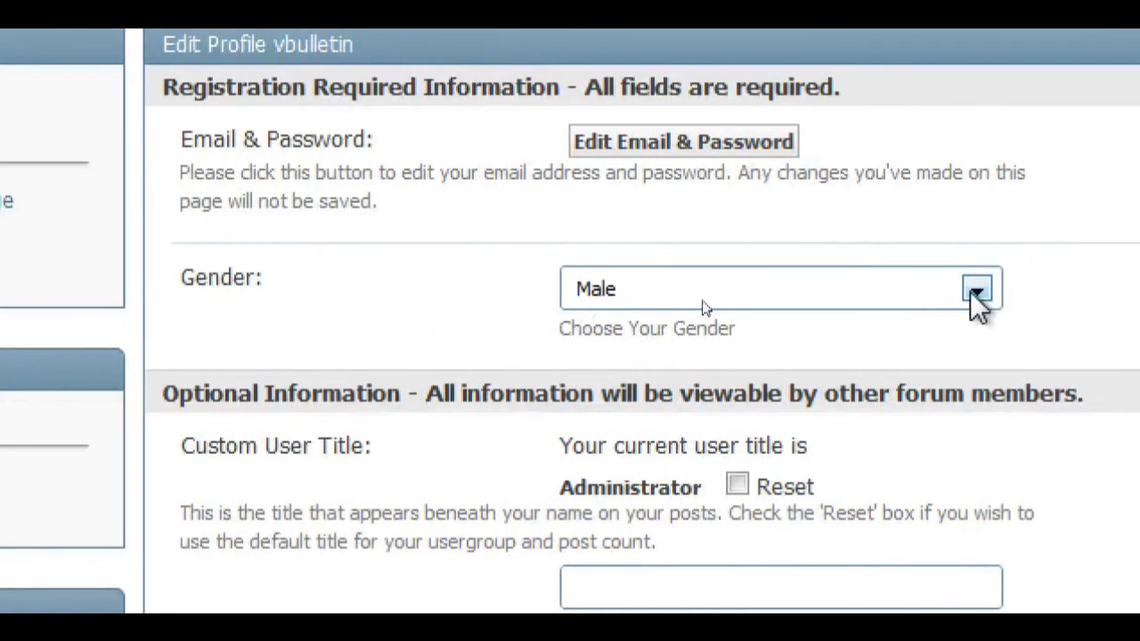
# Review the Gender dropdown, keep Male selected, and save the profile changes
pyautogui.click(975, 291)
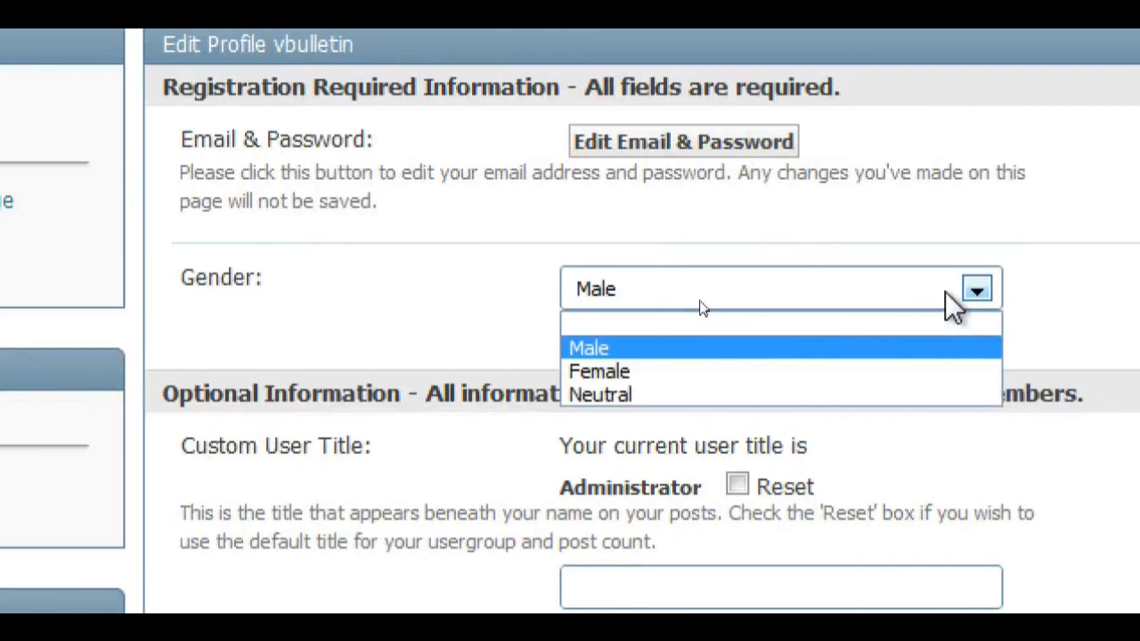
pyautogui.click(889, 347)
pyautogui.scroll(-4, 552, 396)
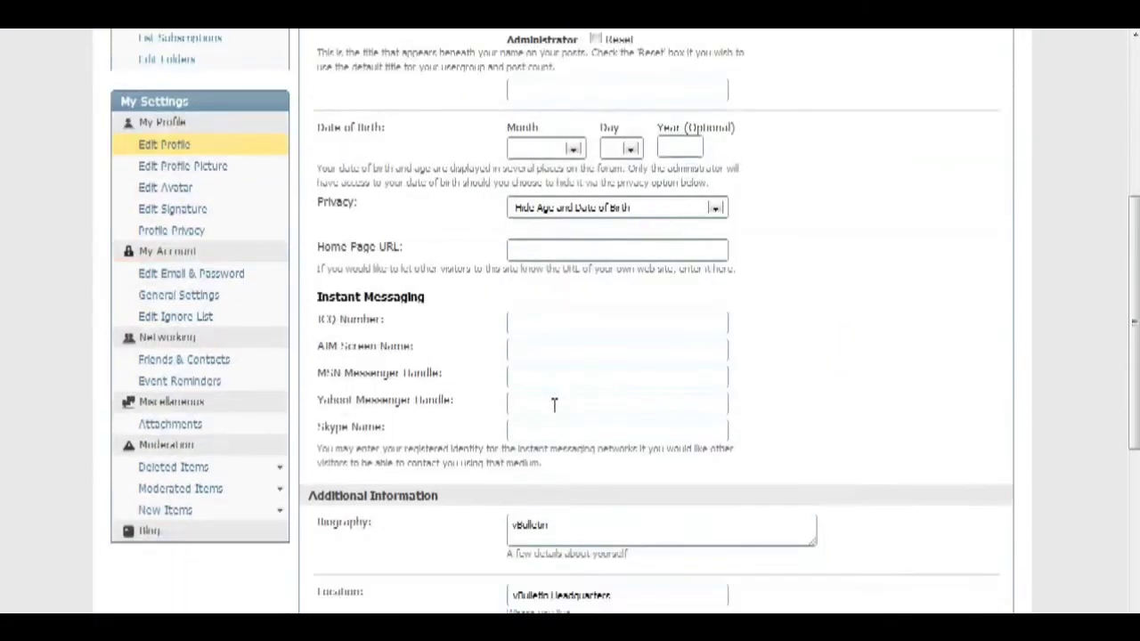
pyautogui.scroll(-5, 552, 401)
pyautogui.click(861, 458)
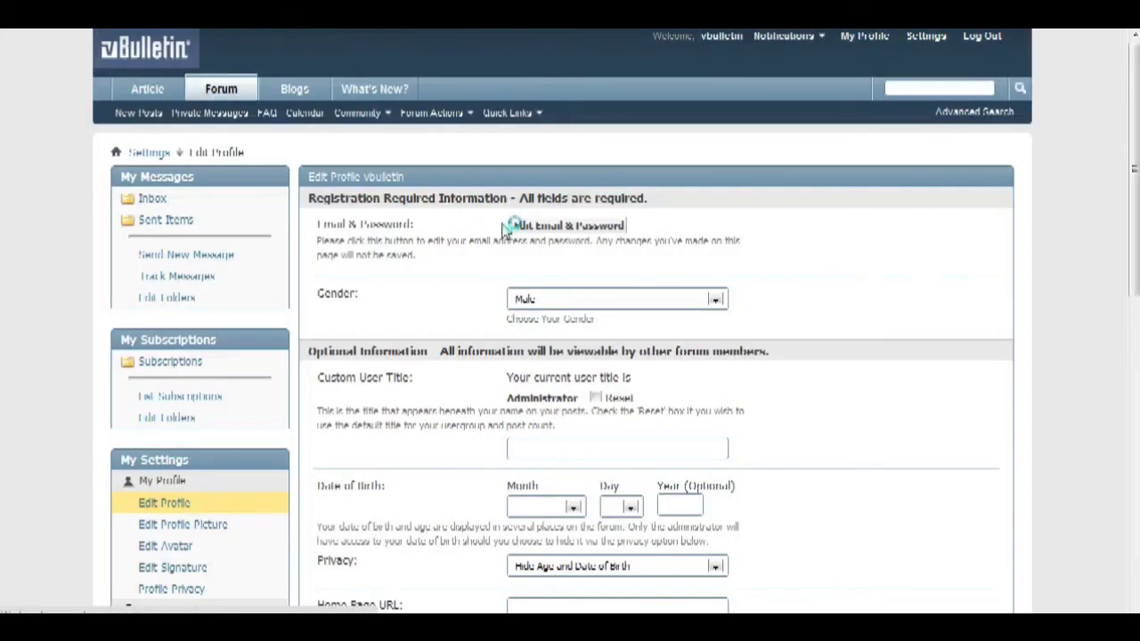
# On the About Me tab, highlight the Gender: Male row and open its inline editor
pyautogui.click(513, 189)
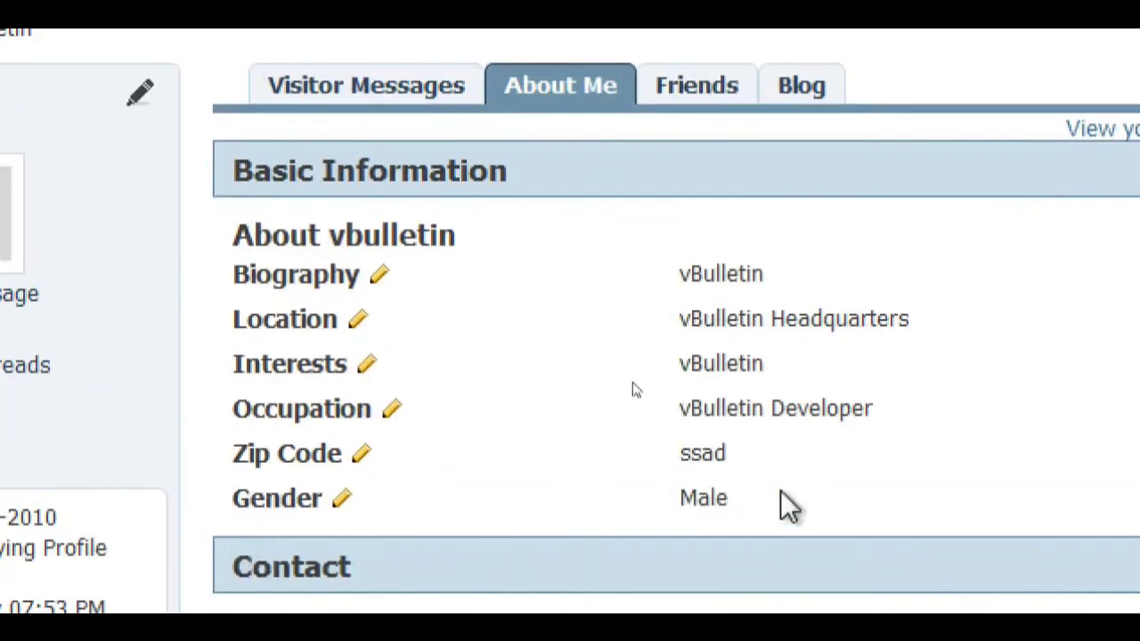
pyautogui.moveTo(783, 503); pyautogui.dragTo(603, 495)
pyautogui.click(725, 490)
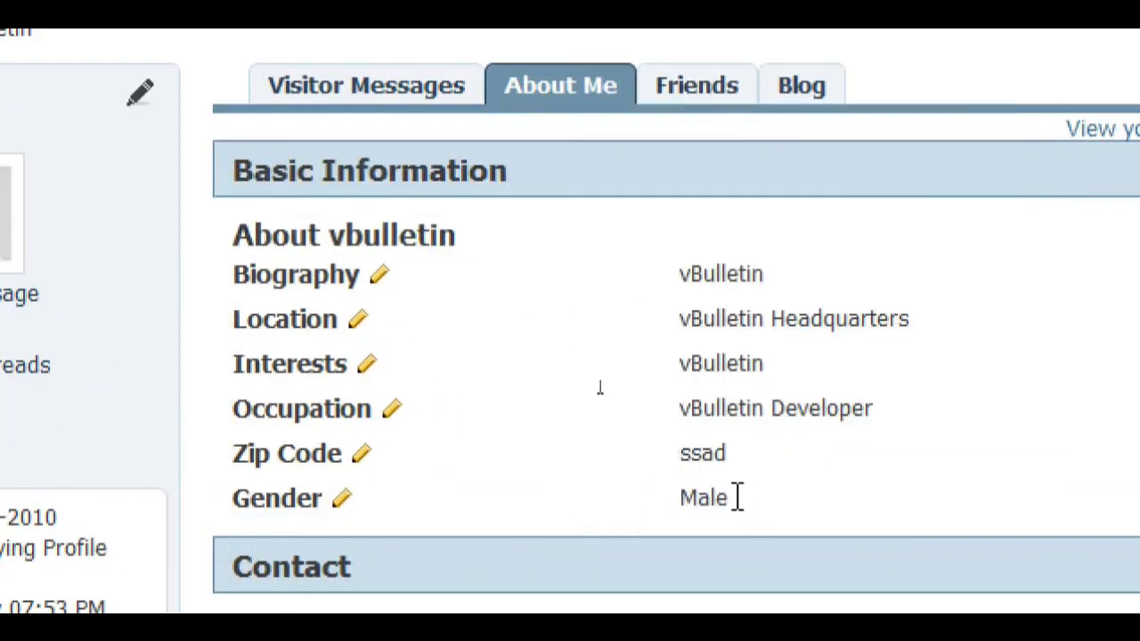
pyautogui.moveTo(738, 496); pyautogui.dragTo(676, 501)
pyautogui.click(713, 501)
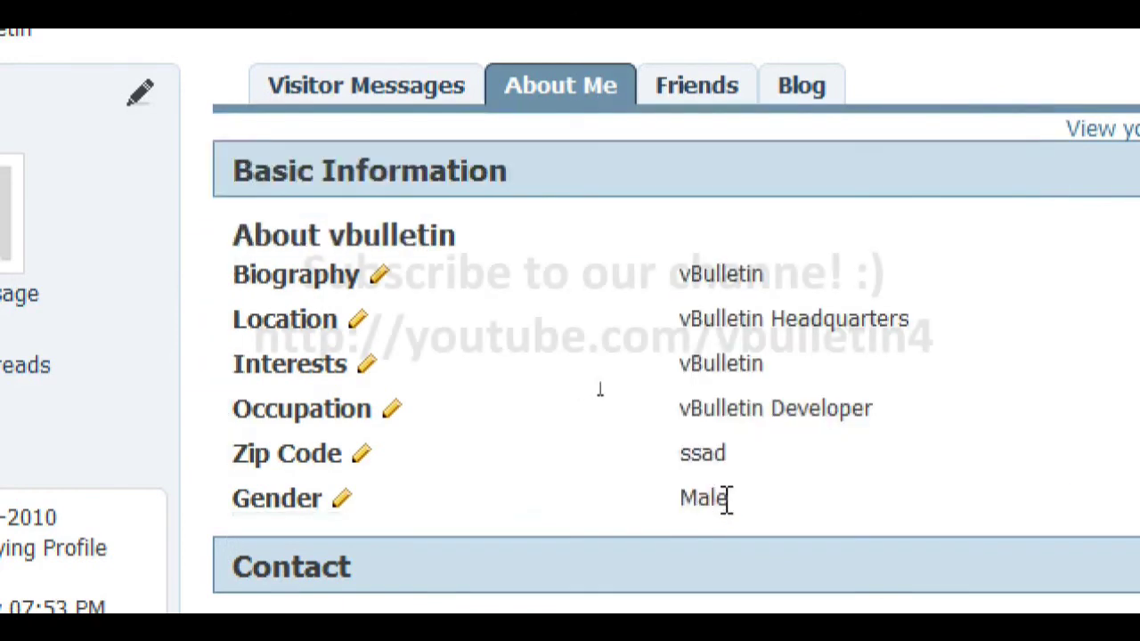
pyautogui.moveTo(229, 502); pyautogui.dragTo(505, 498)
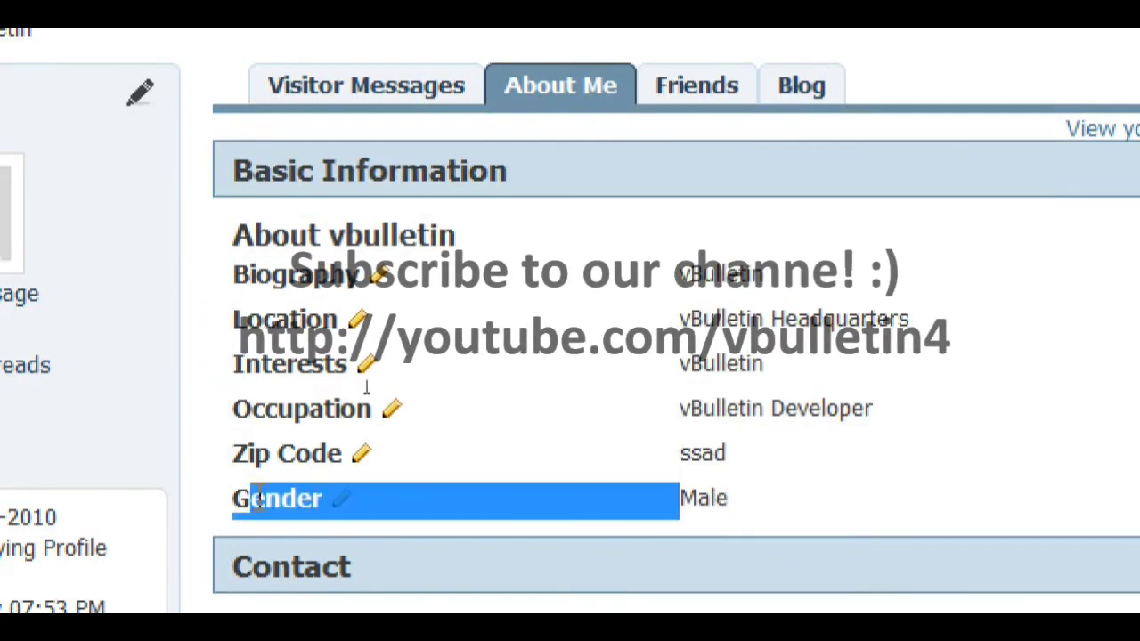
pyautogui.click(857, 488)
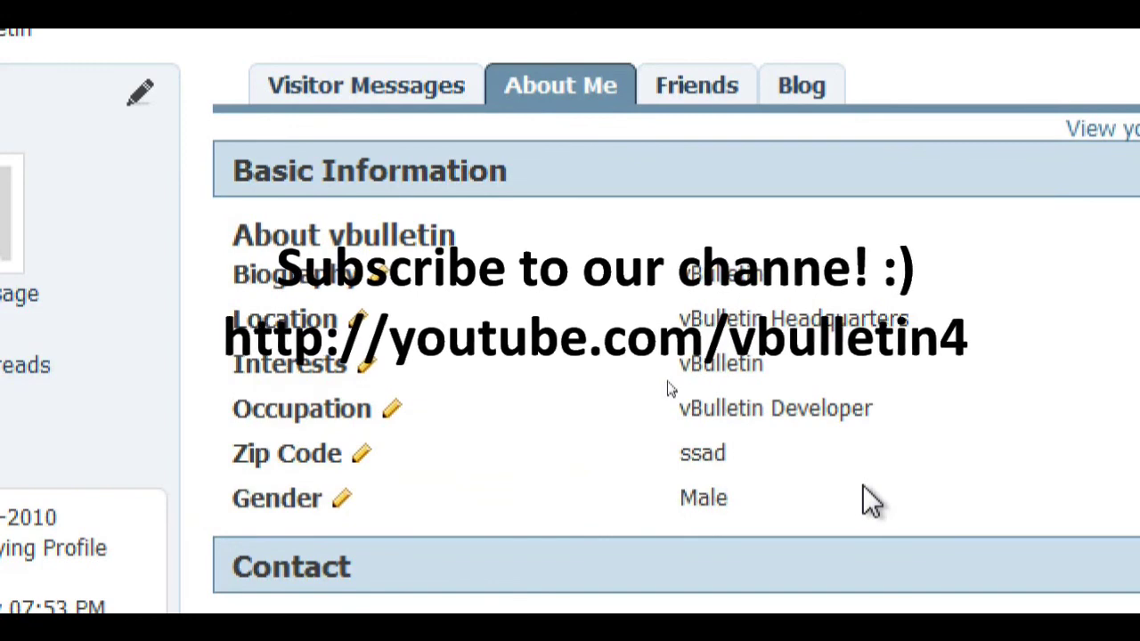
pyautogui.click(340, 500)
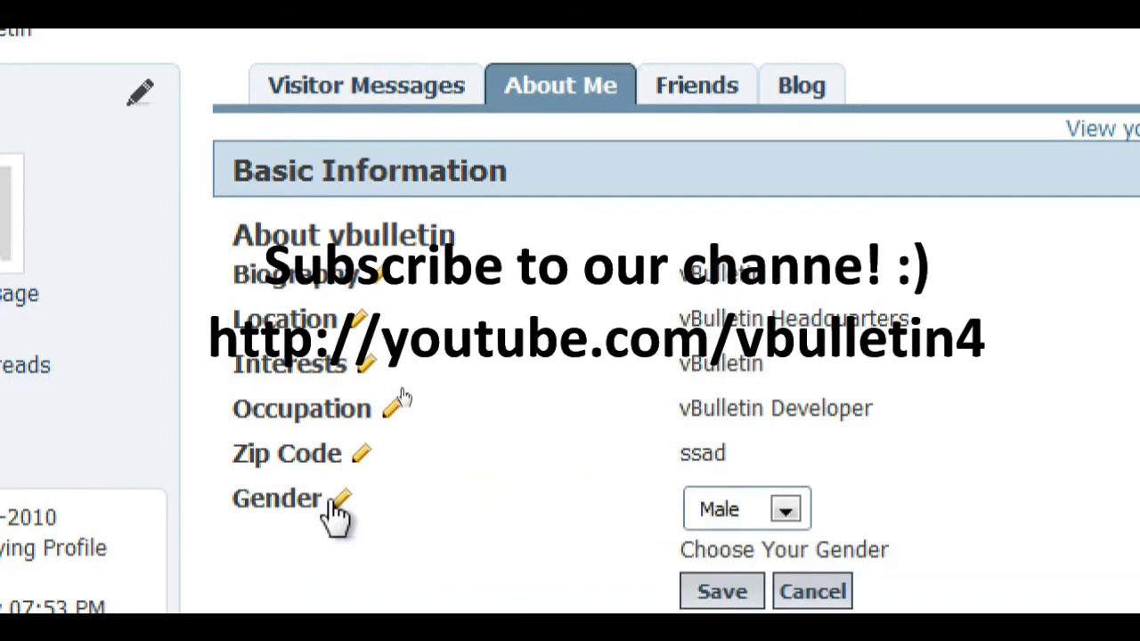